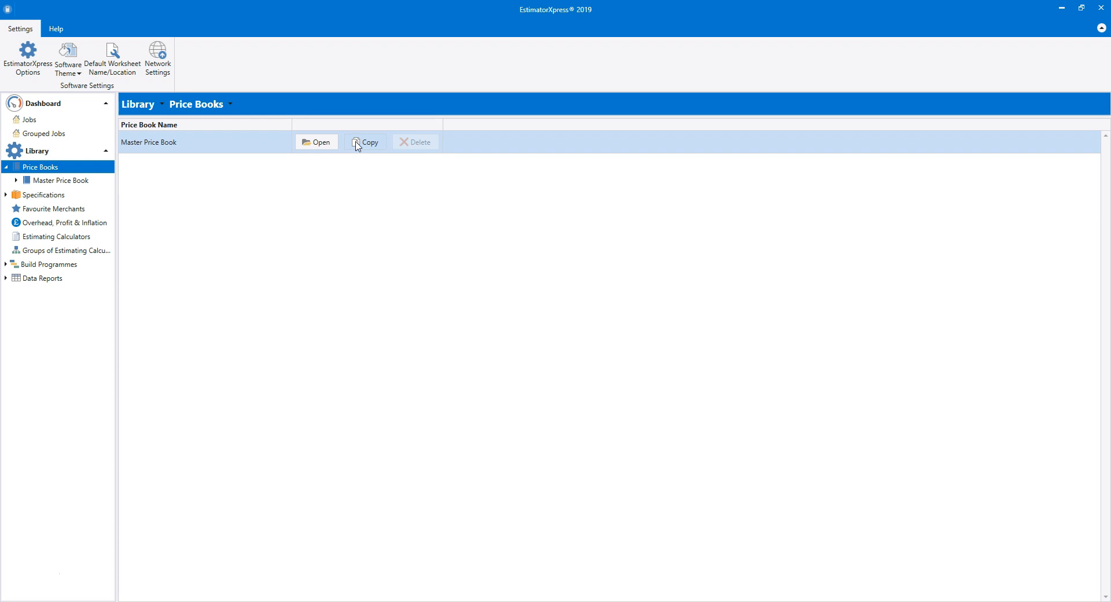
Open the Material section of the Master Price Book.
click(318, 149)
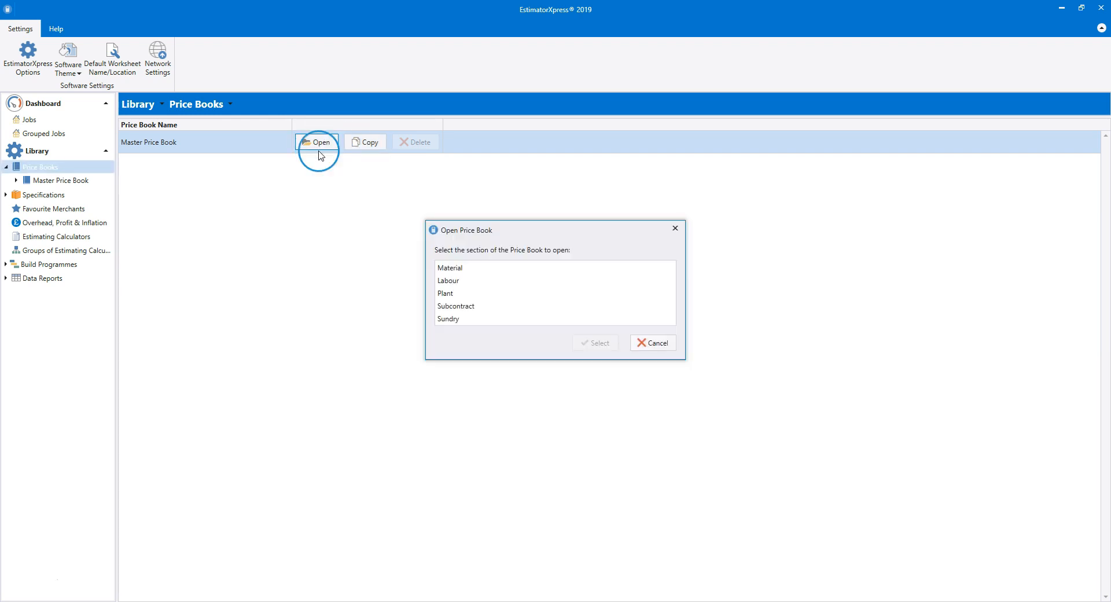
click(477, 269)
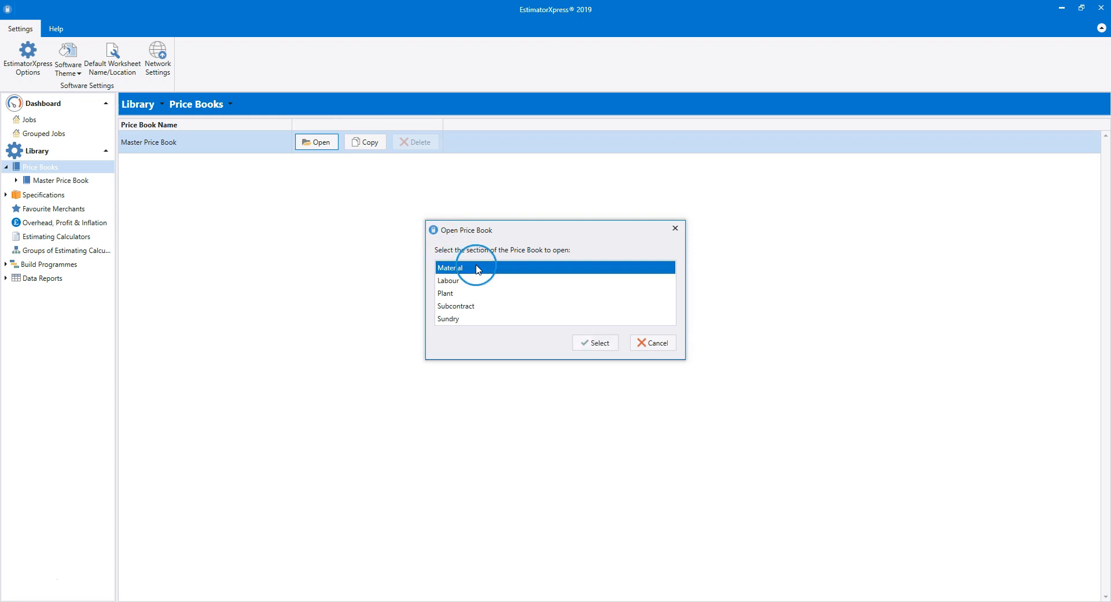
click(597, 343)
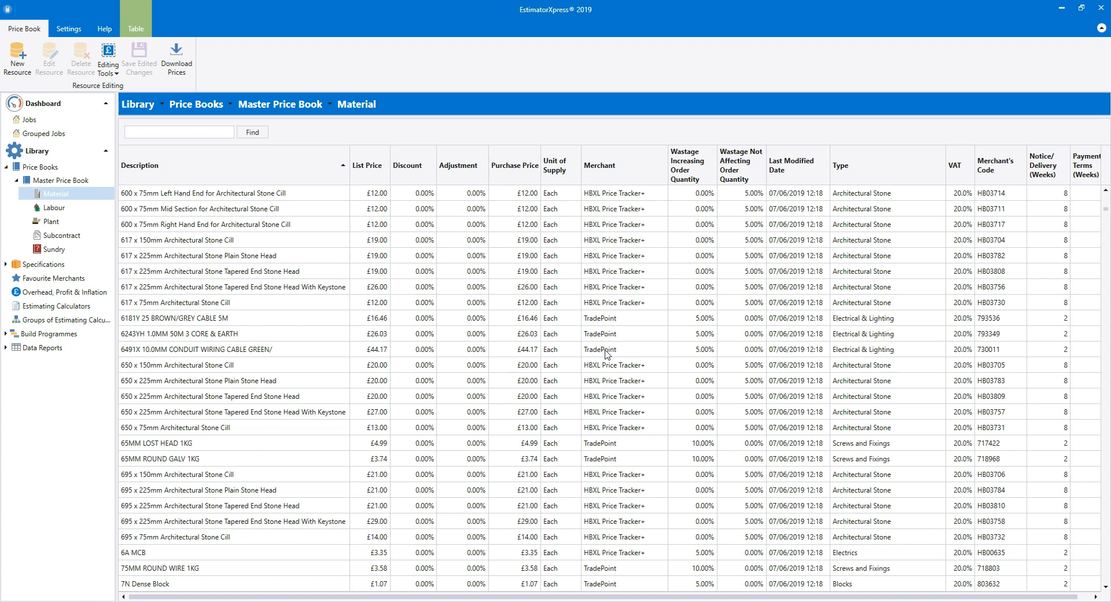
click(605, 348)
click(609, 347)
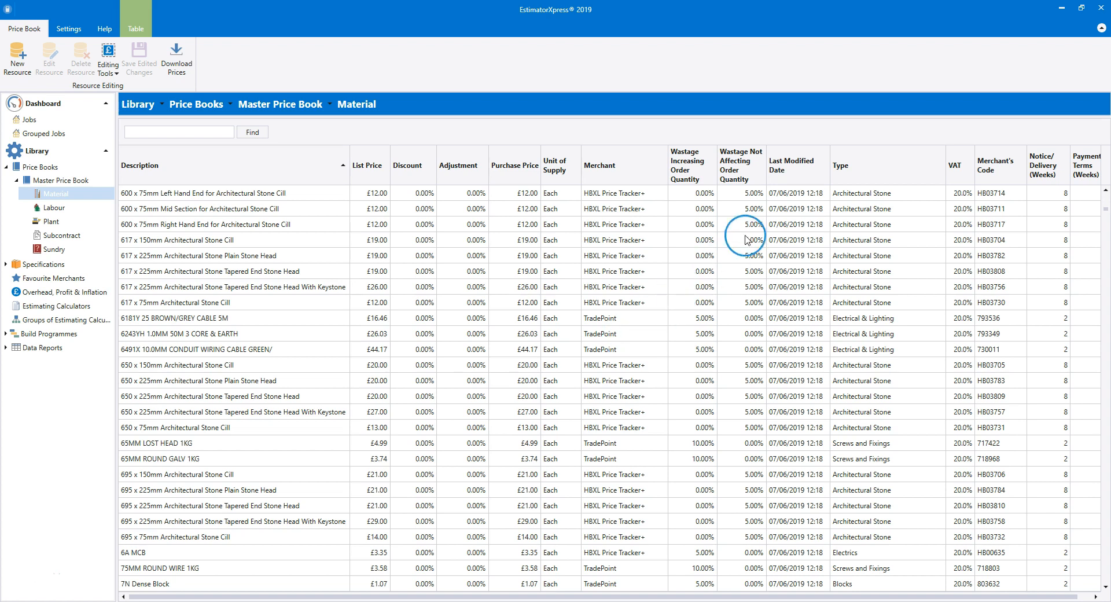
Filter the material list by type to show only Ceramics etc.
click(852, 163)
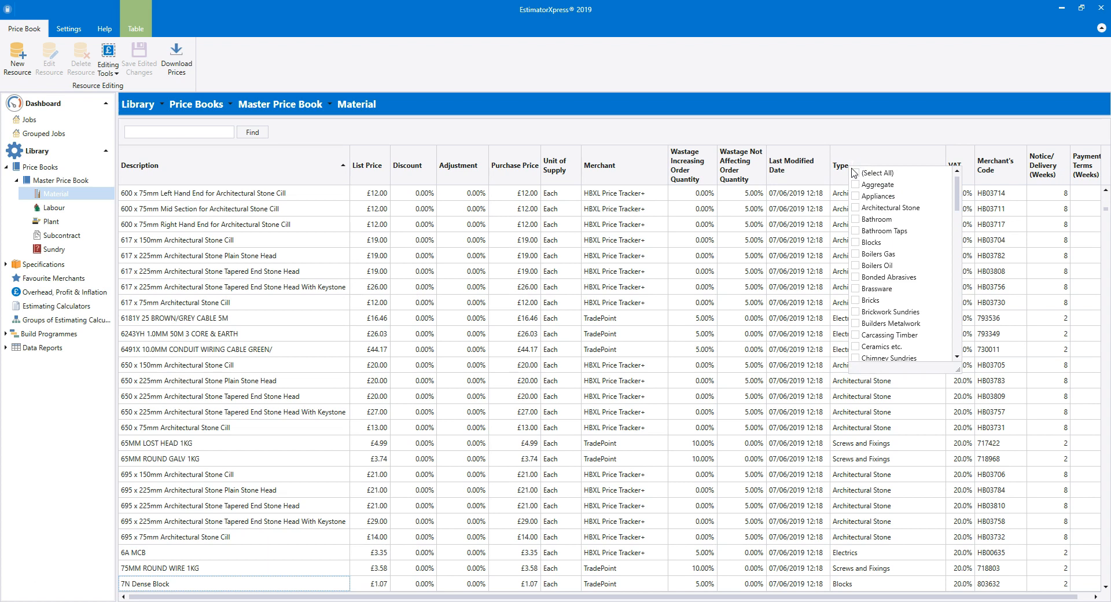
click(855, 346)
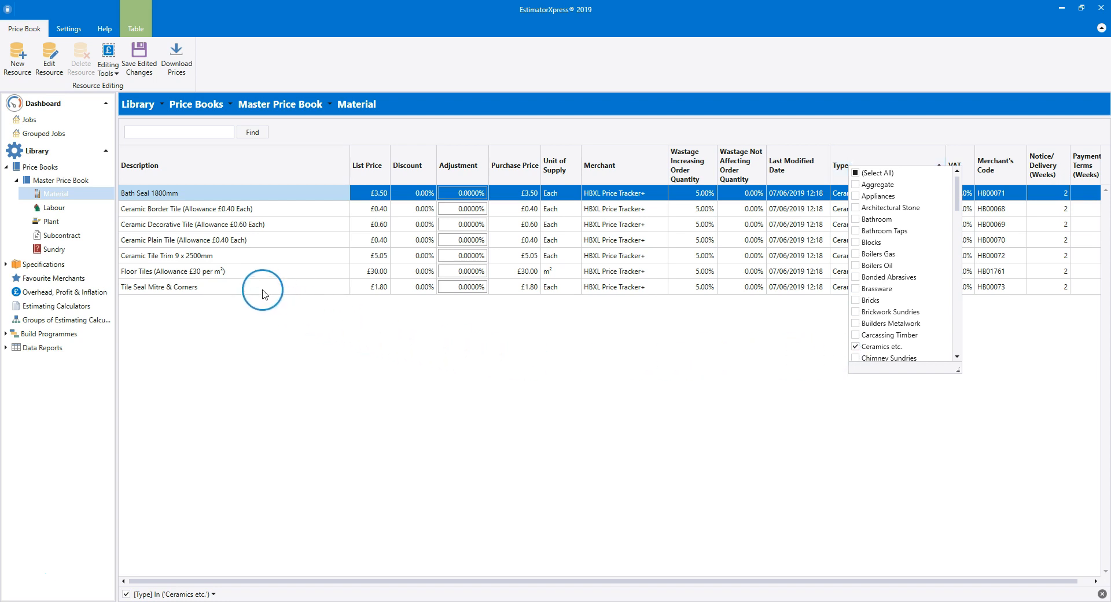
click(231, 272)
Create a new resource based on Floor Tiles (Allowance £30 per m²) and describe it as "Quarry Floor Tiles (Allowance £87 per m²)".
click(231, 272)
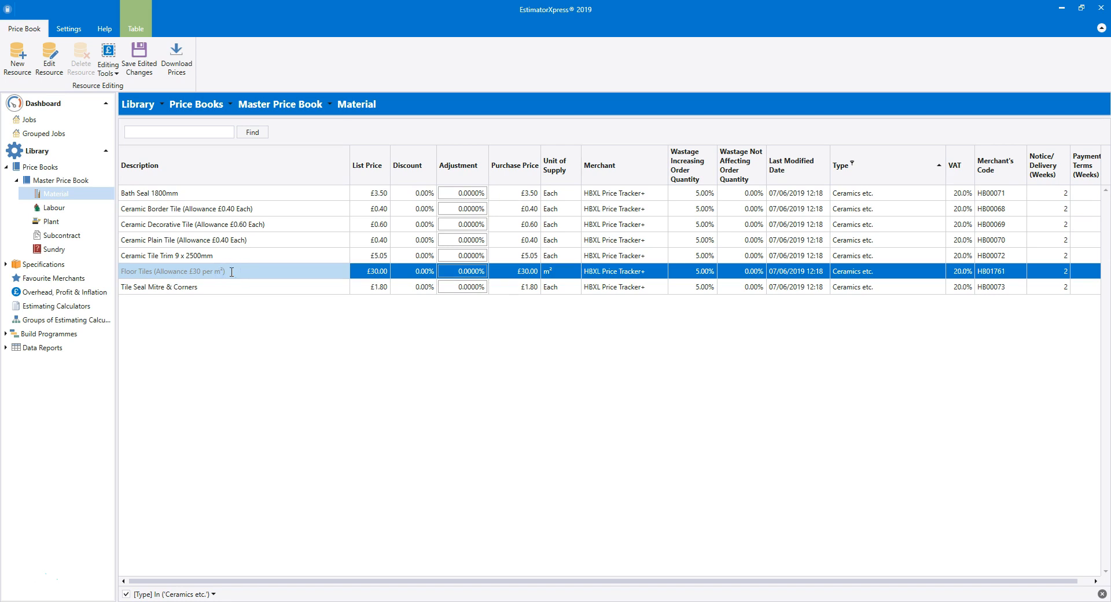
click(17, 64)
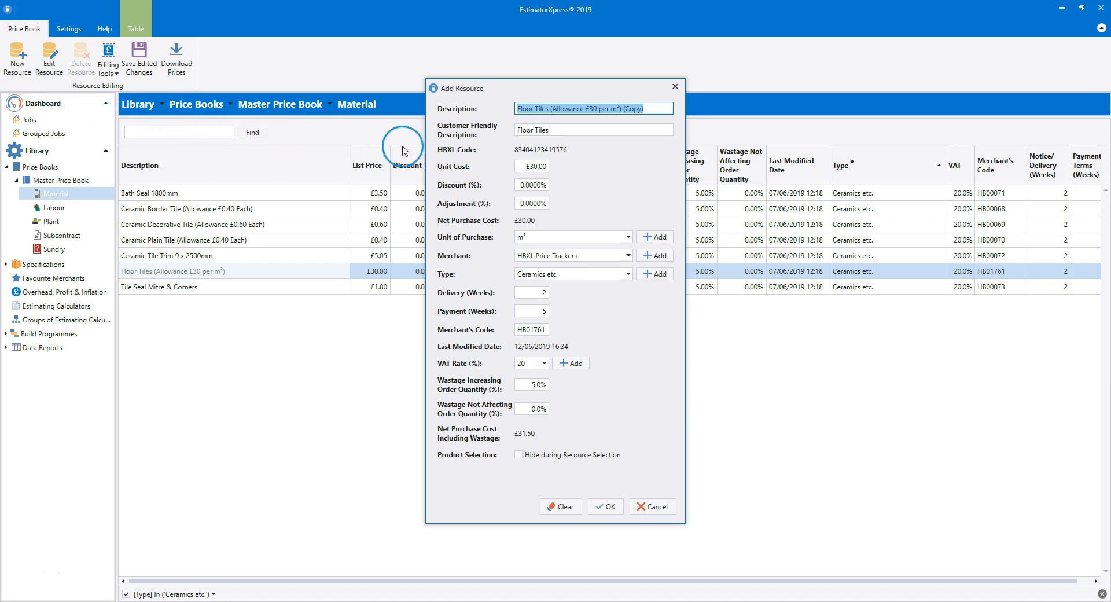
click(523, 108)
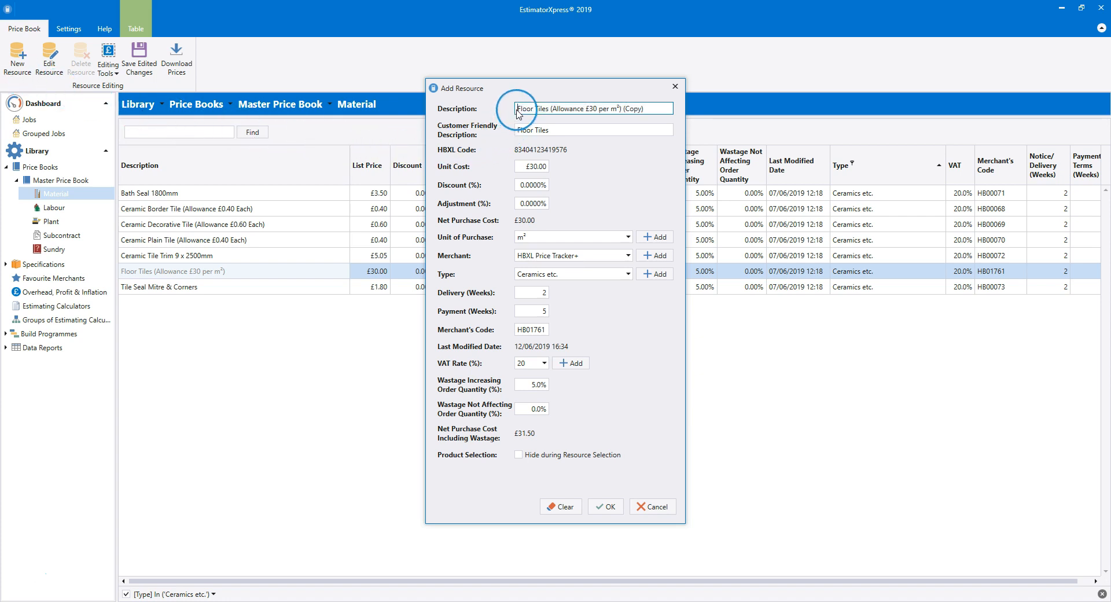
text(Quarr)
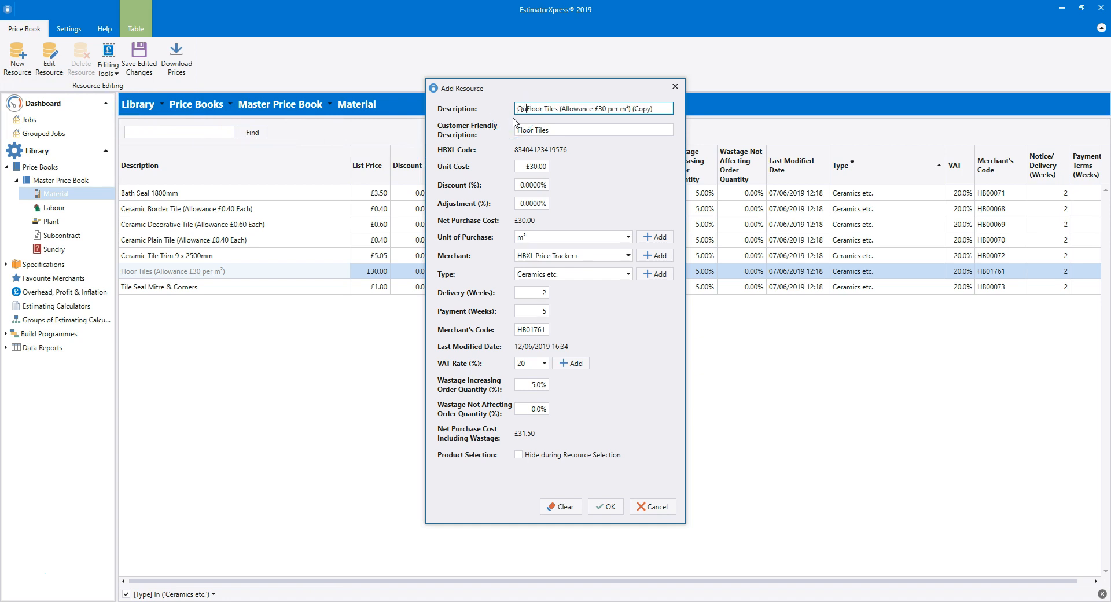
text(y)
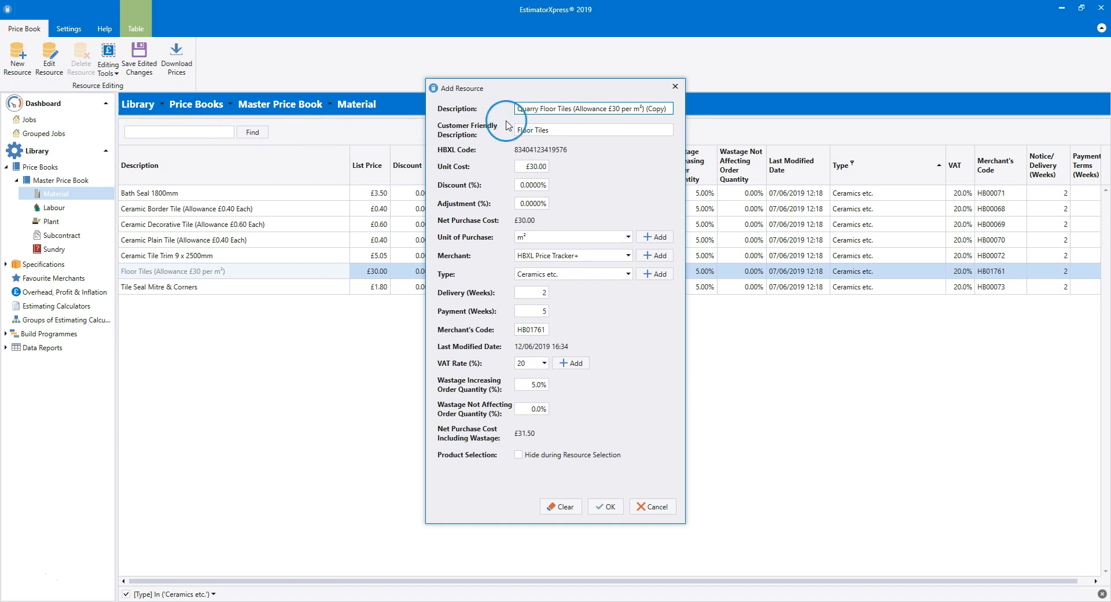
click(618, 108)
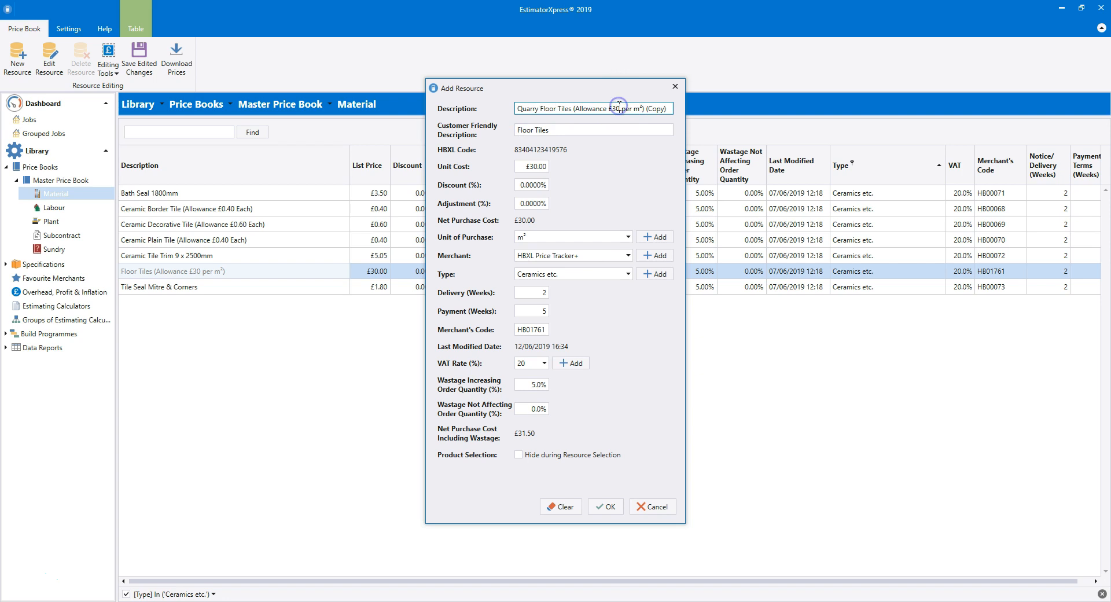
key(BackSpace)
key(BackSpace)
text(87)
drag(665, 107, 647, 107)
key(BackSpace)
Copy "Quarry Floor Tiles" from the description and use it as the resource's customer friendly description.
drag(572, 110, 498, 112)
key(ctrl+c)
drag(569, 129, 513, 129)
key(ctrl+v)
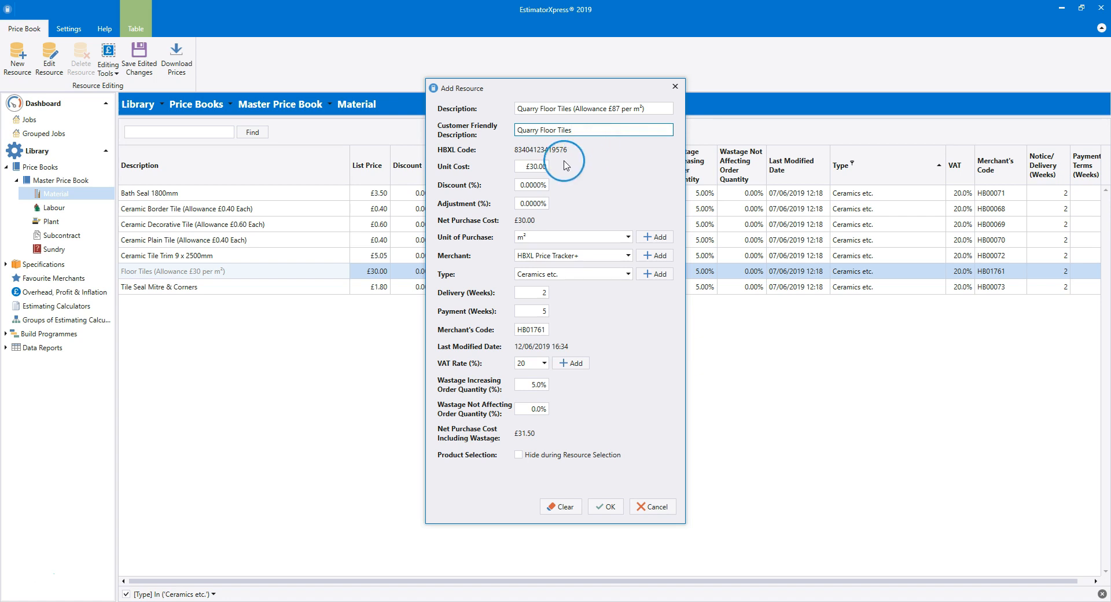
Set the new resource's unit cost to £87.00 and add it to the price book.
click(538, 167)
key(BackSpace)
key(BackSpace)
text(87)
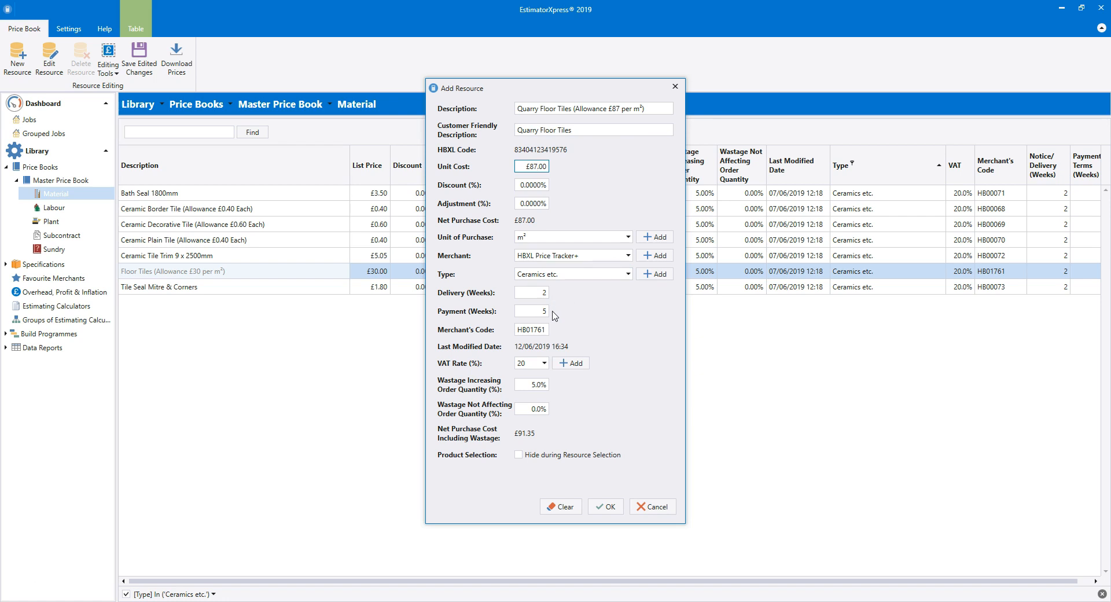
click(556, 386)
click(556, 402)
click(609, 507)
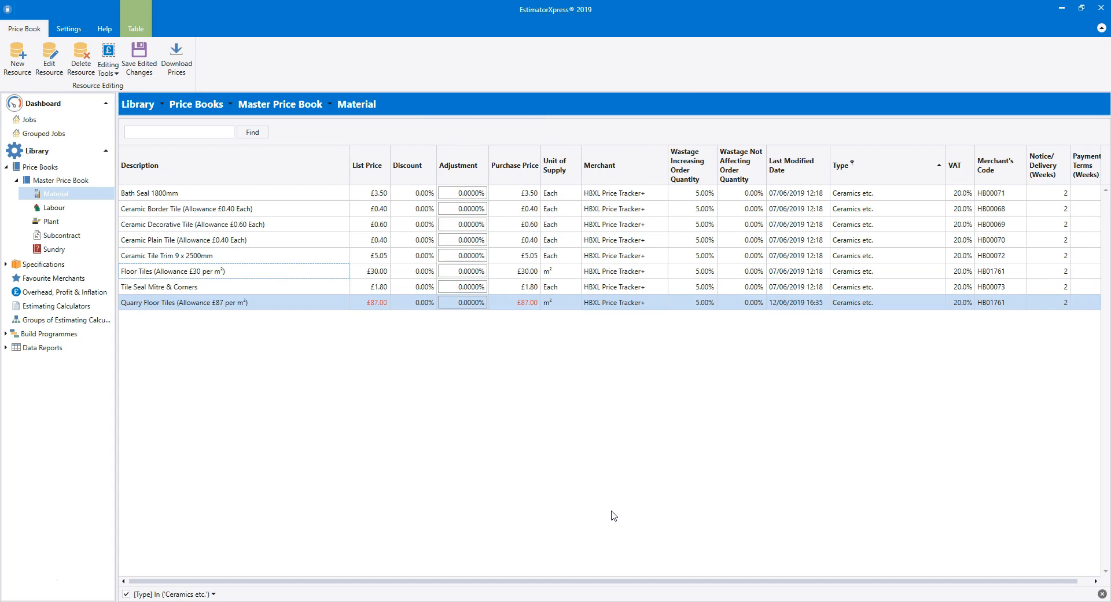